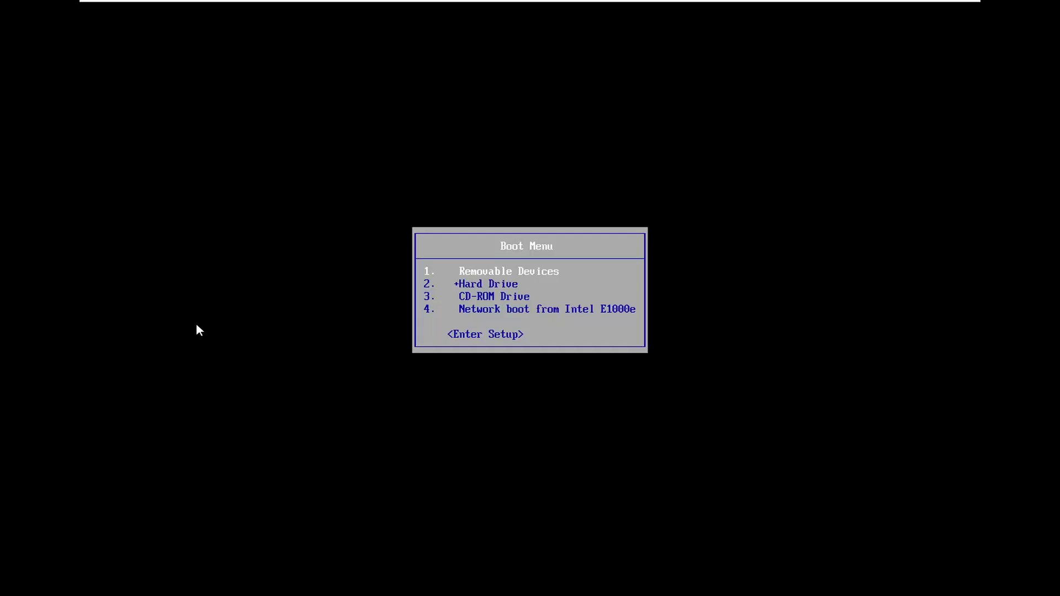
# - Boot the PC from the CD-ROM drive into Windows Setup
pyautogui.press('Down')
pyautogui.press('Down')
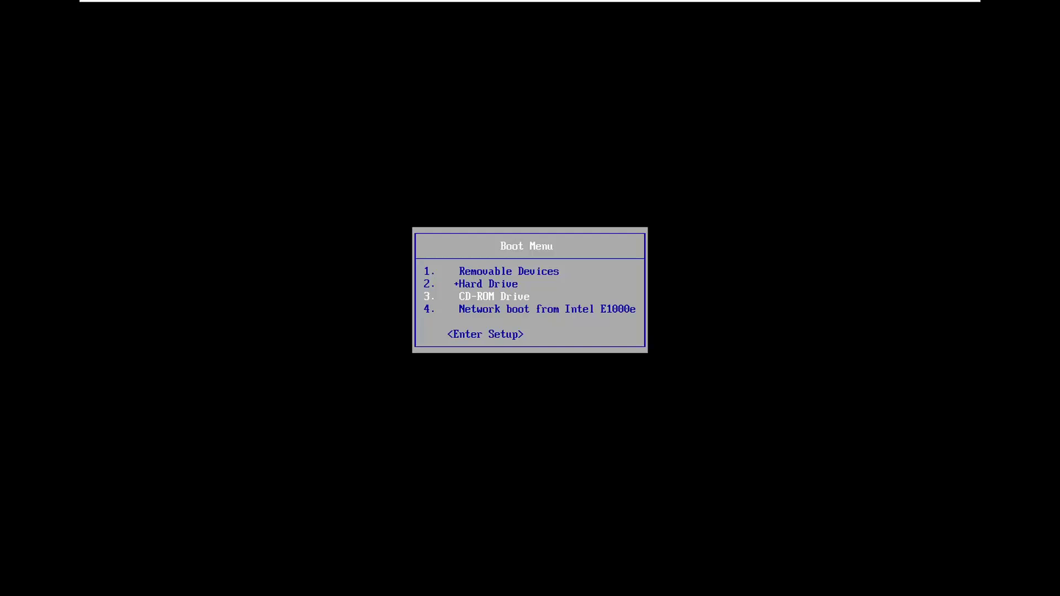
pyautogui.press('Return')
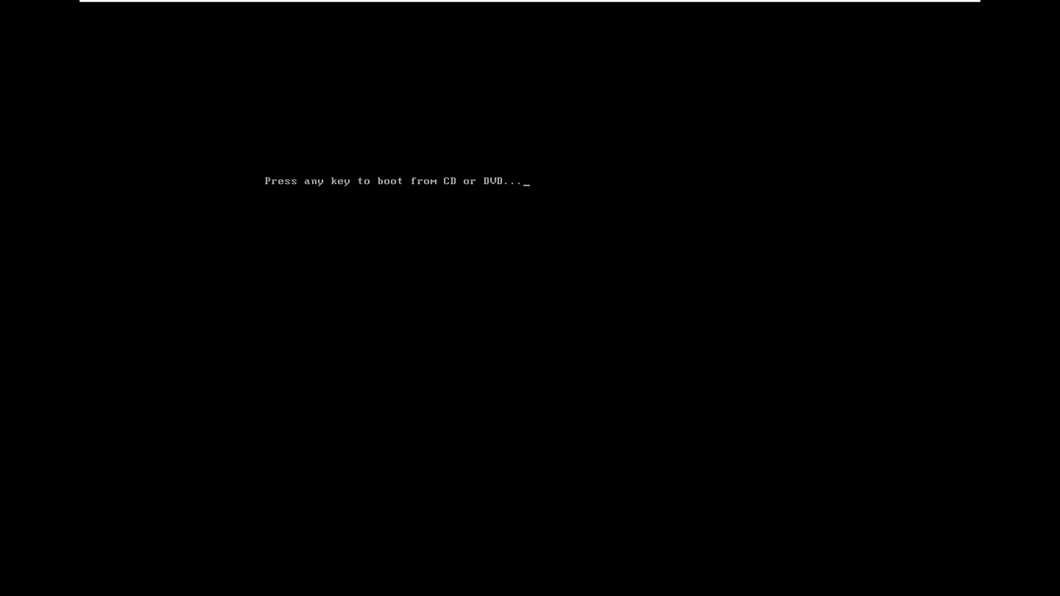
pyautogui.press('Return')
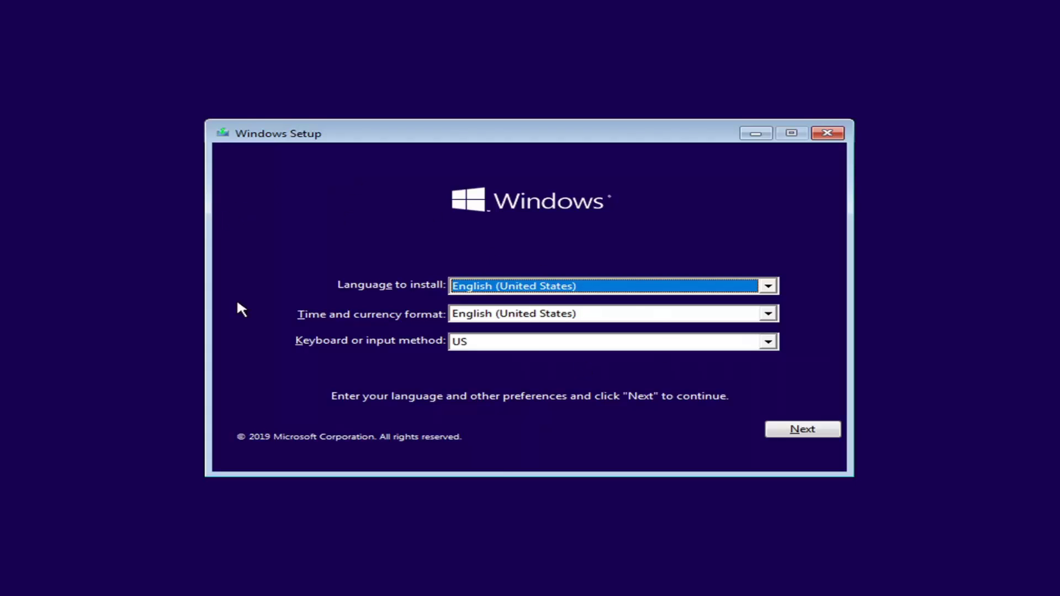
# - Keep the default language settings and open System Restore for Windows 10 from the computer repair options
pyautogui.click(796, 436)
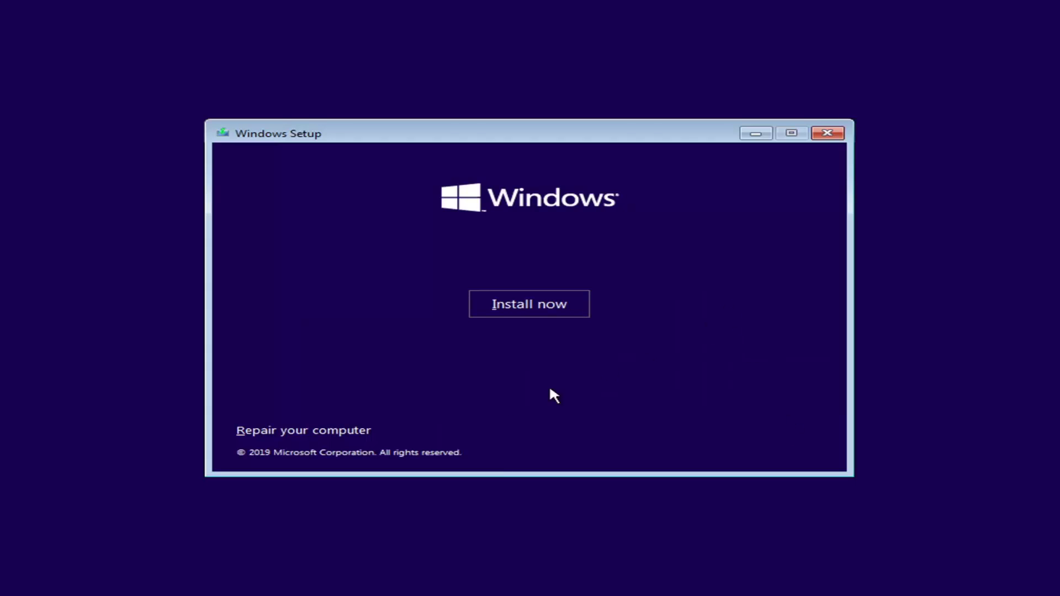
pyautogui.click(315, 430)
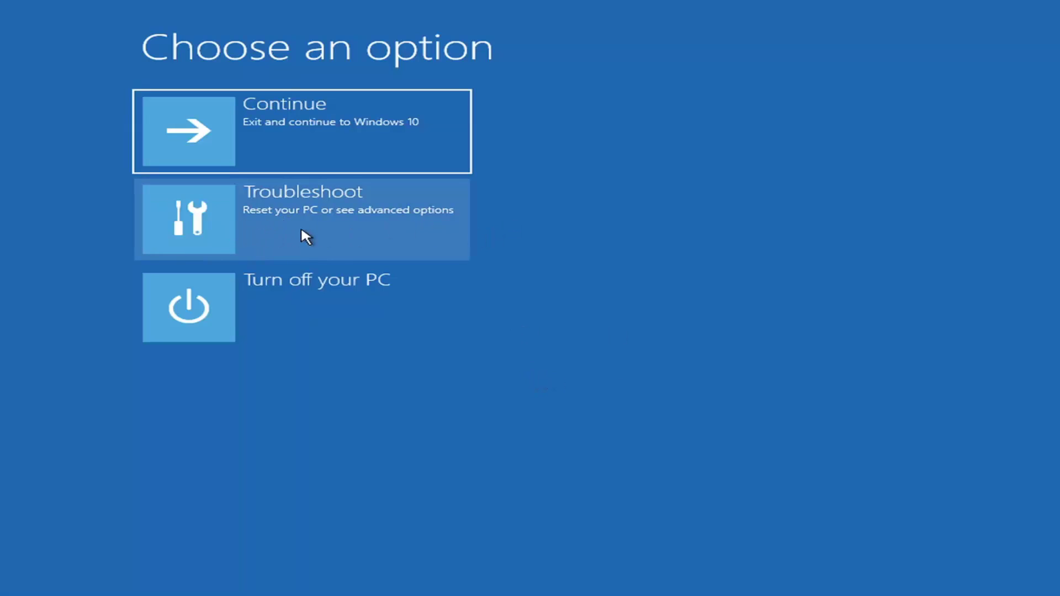
pyautogui.click(319, 229)
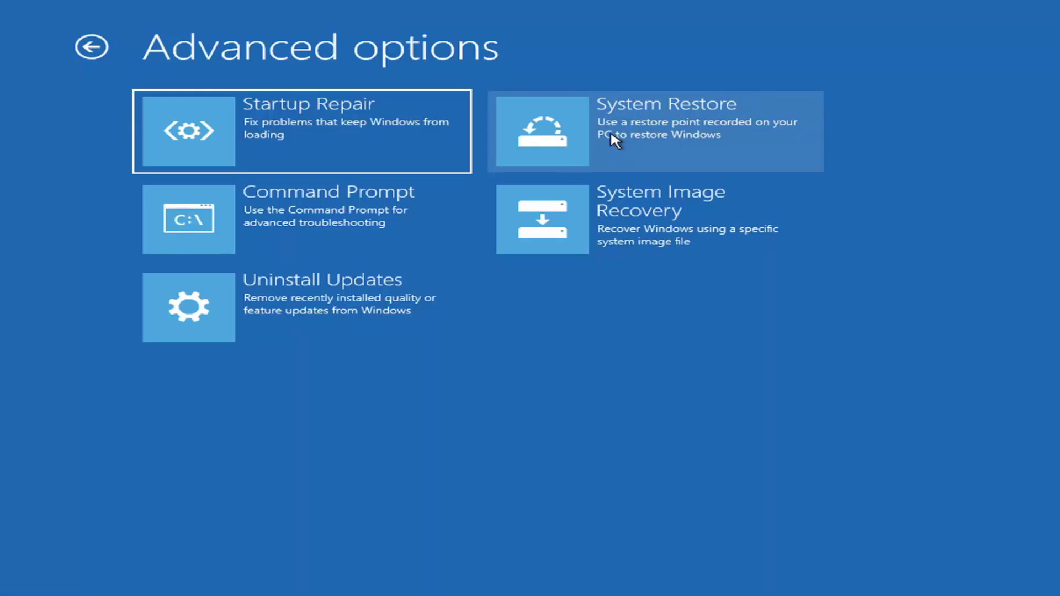
pyautogui.click(616, 116)
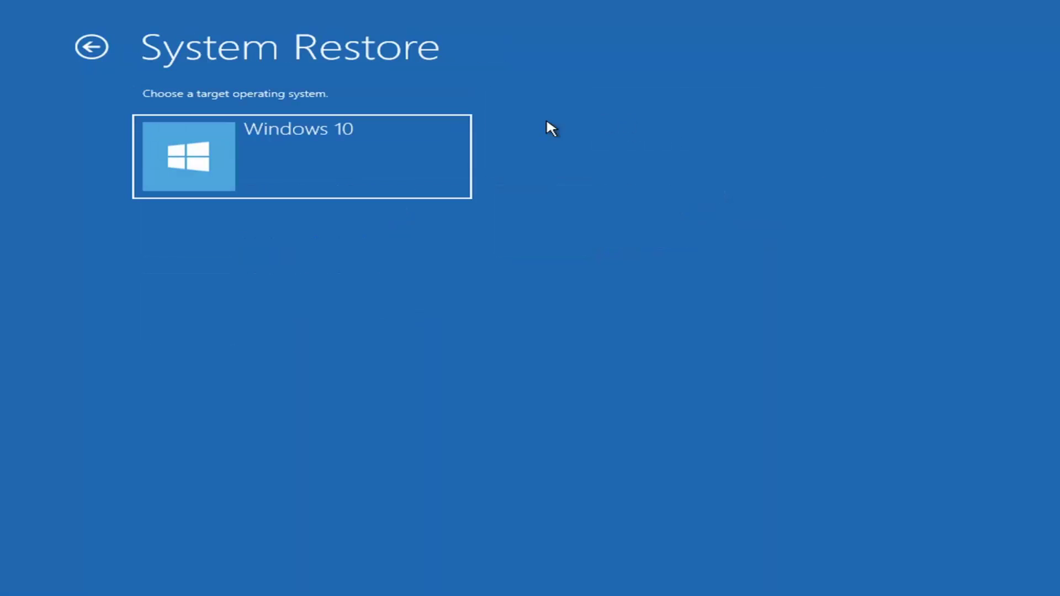
pyautogui.press('Return')
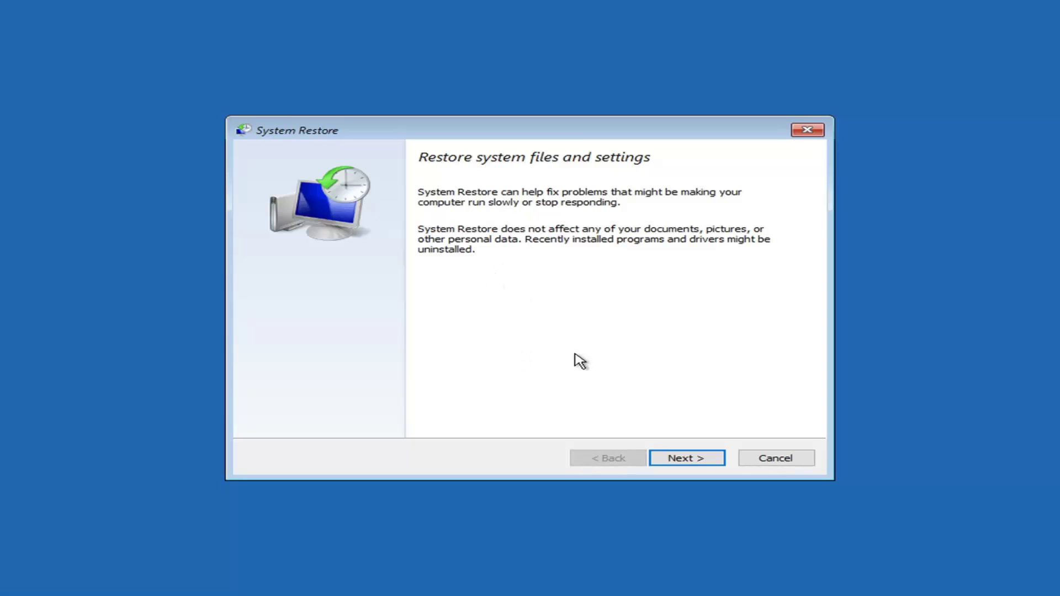
# - Restore the system to the 12/6/2020 5:30:10 AM "Before Updates" restore point, restart the computer and close the completion notice
pyautogui.click(687, 460)
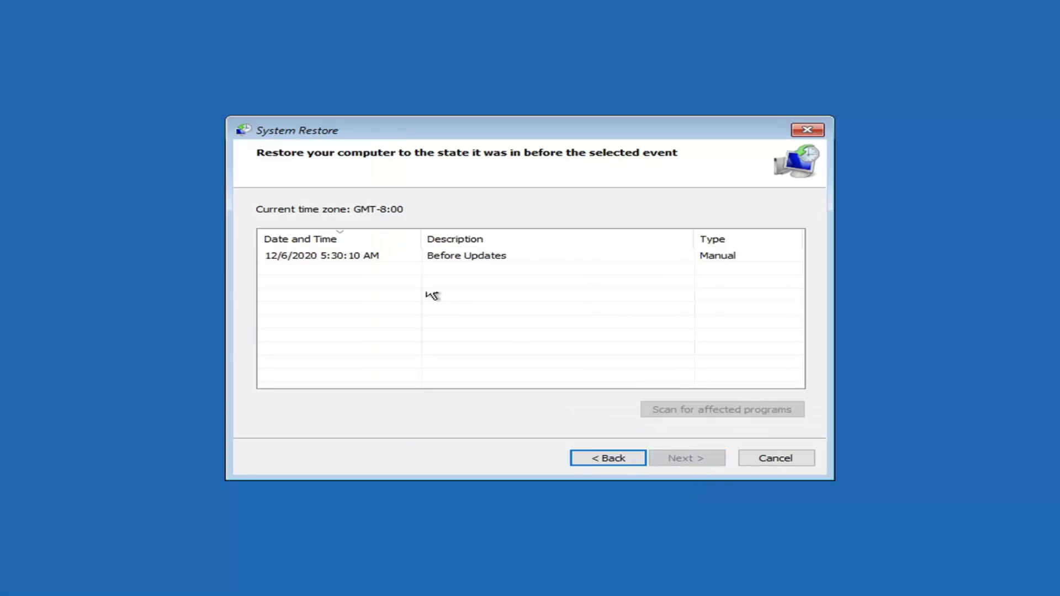
pyautogui.click(305, 255)
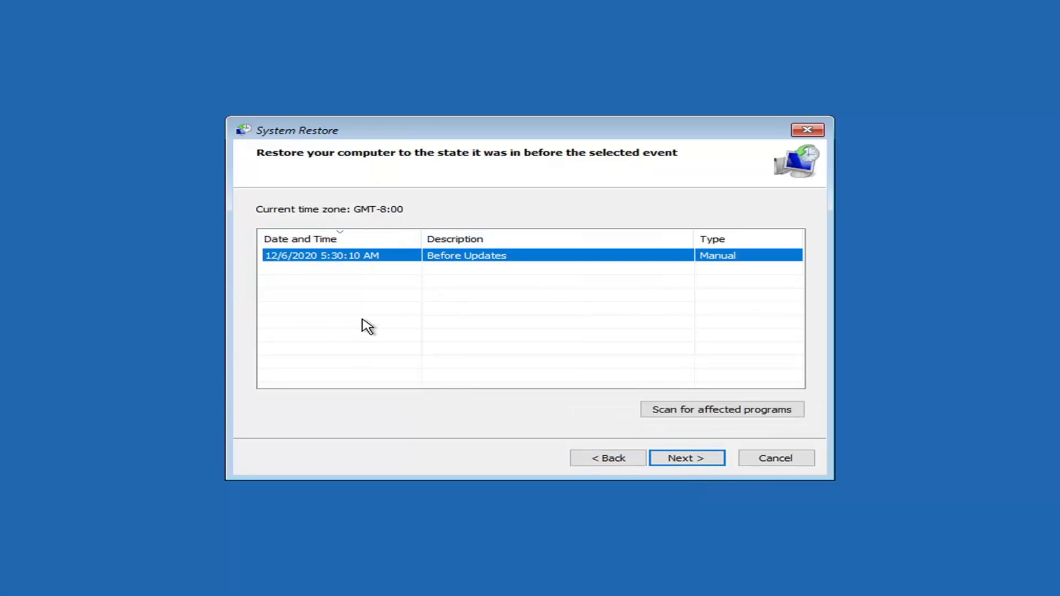
pyautogui.click(680, 459)
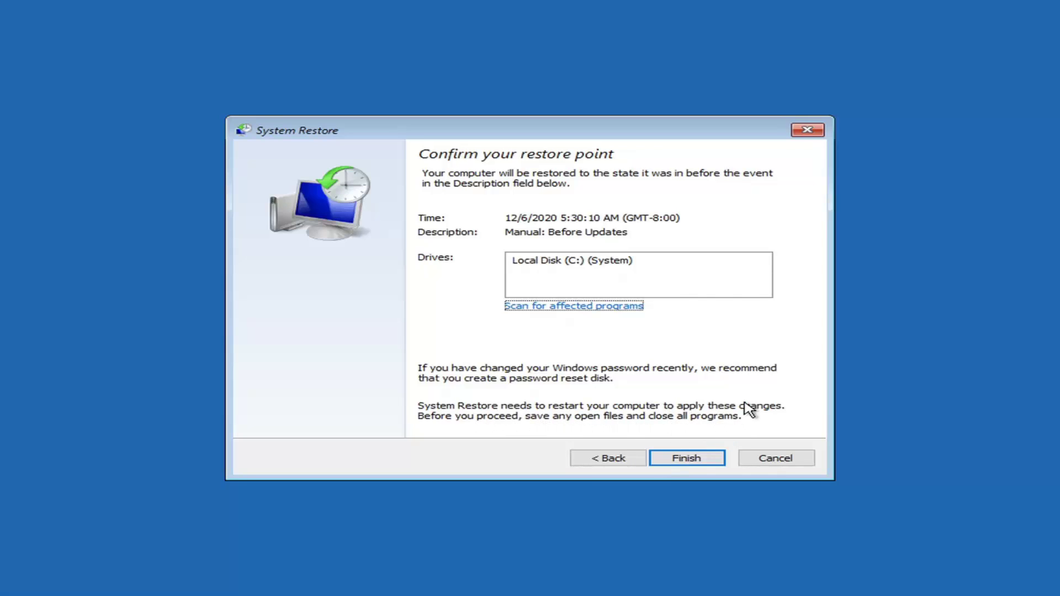
pyautogui.click(684, 463)
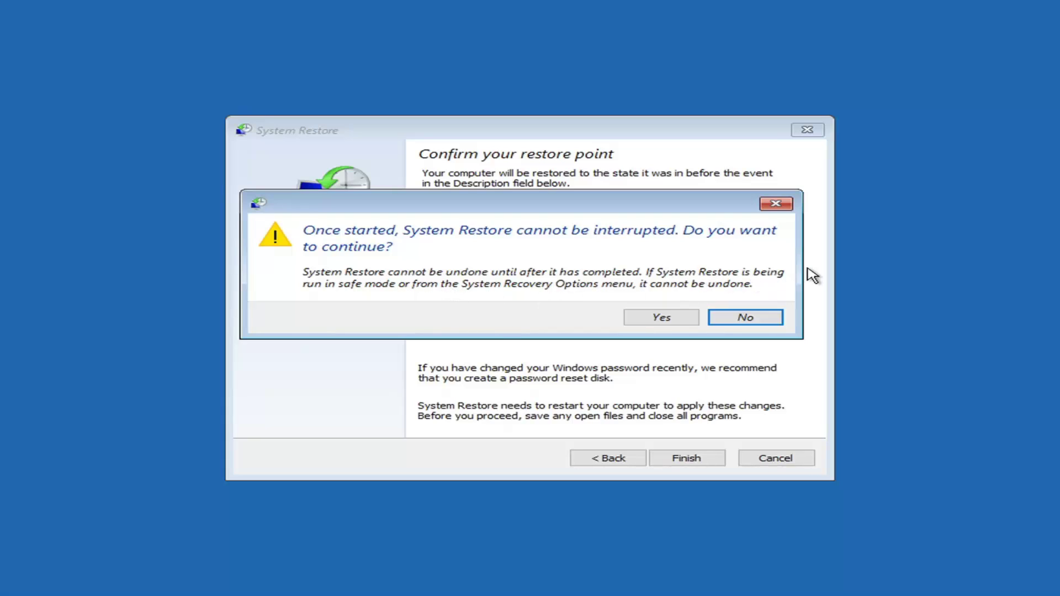
pyautogui.click(662, 319)
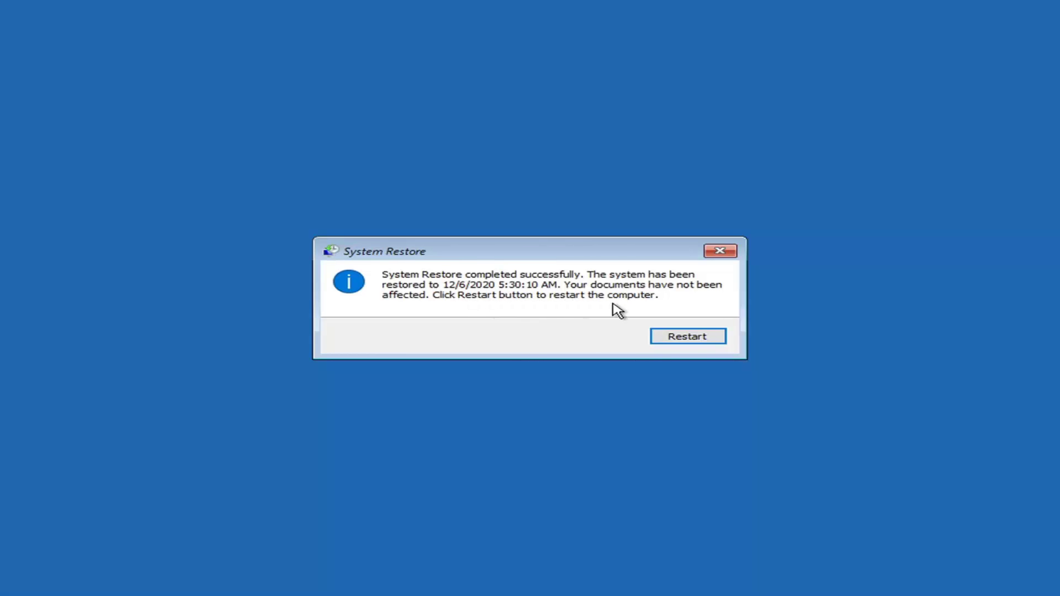
pyautogui.click(687, 338)
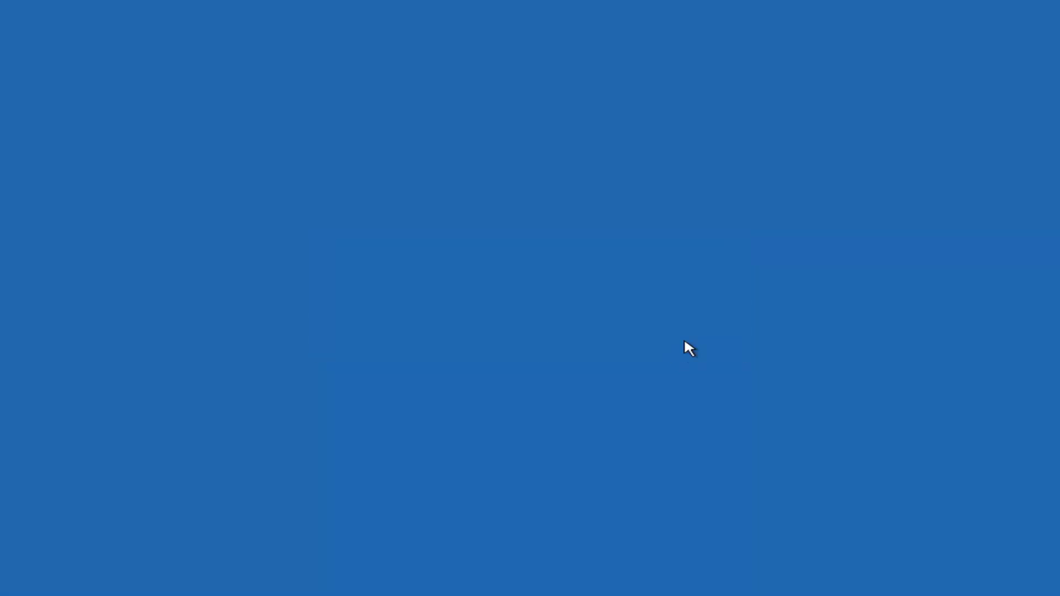
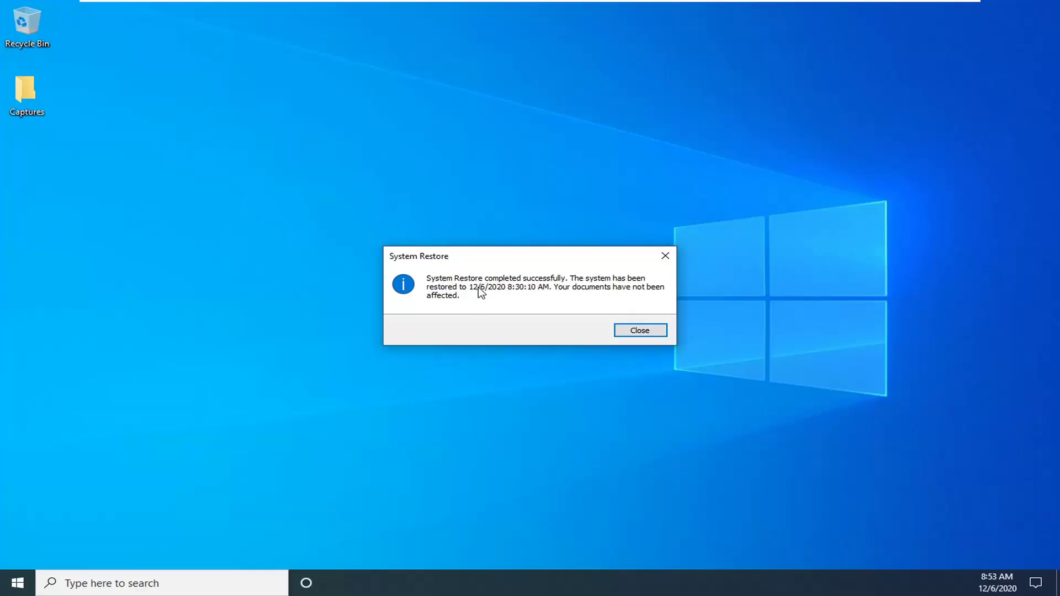
pyautogui.click(639, 331)
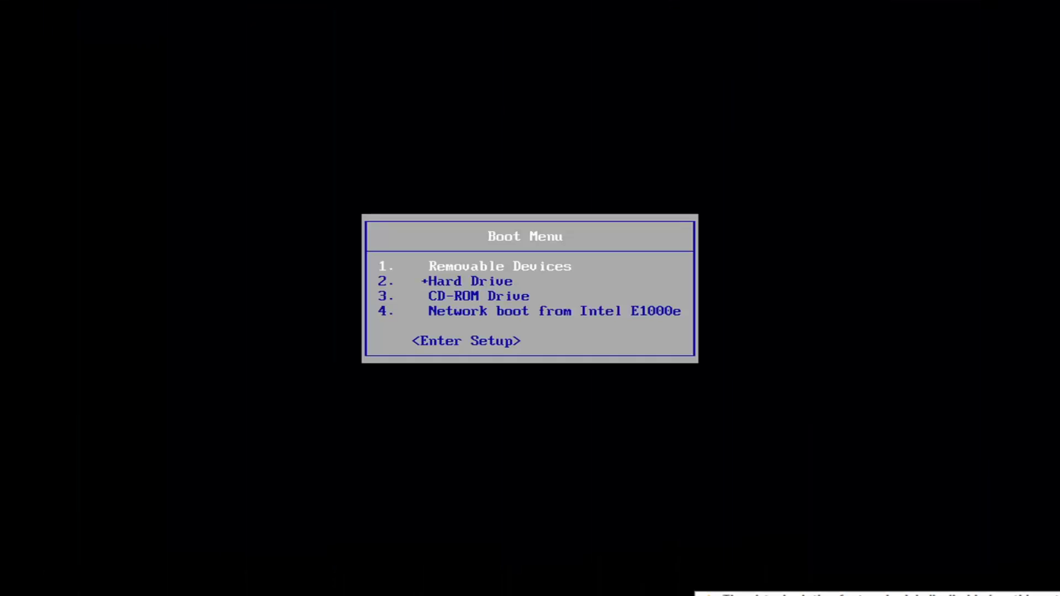
# - Boot from the CD-ROM drive again to return to Windows Setup
pyautogui.press('Down')
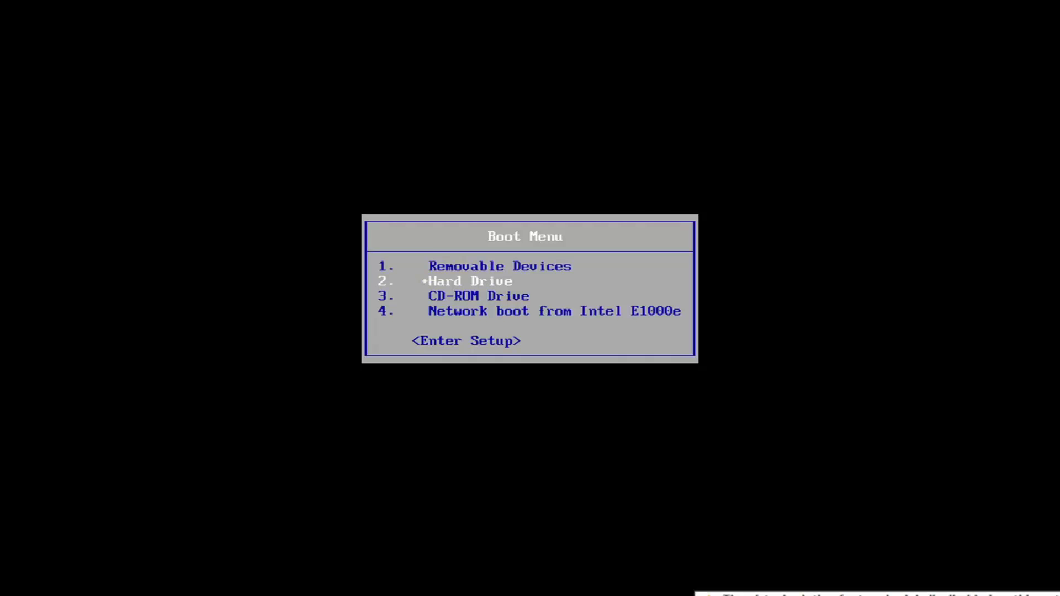
pyautogui.press('Down')
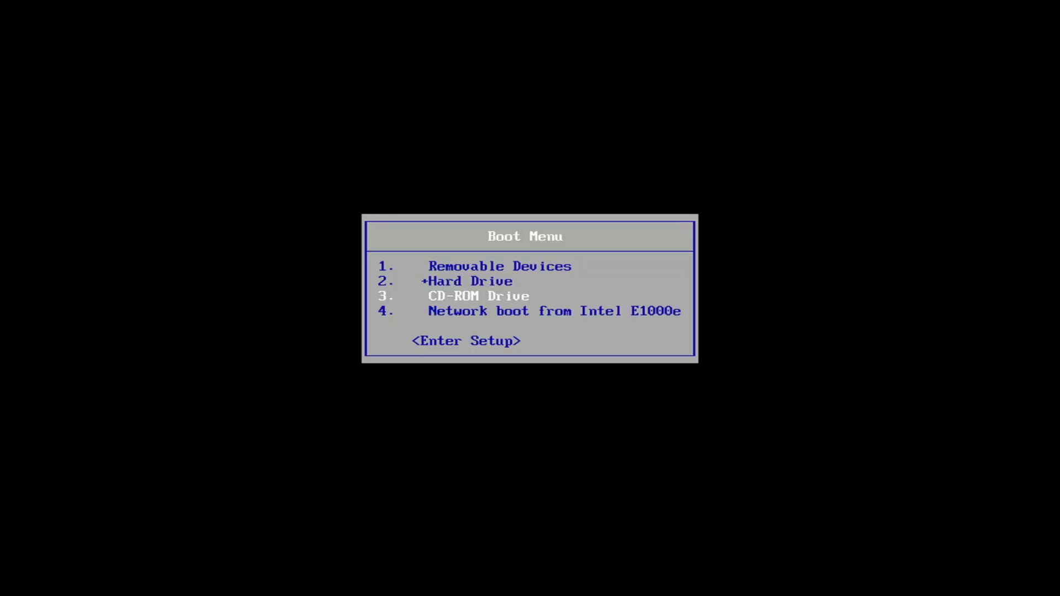
pyautogui.press('Return')
pyautogui.press('Return')
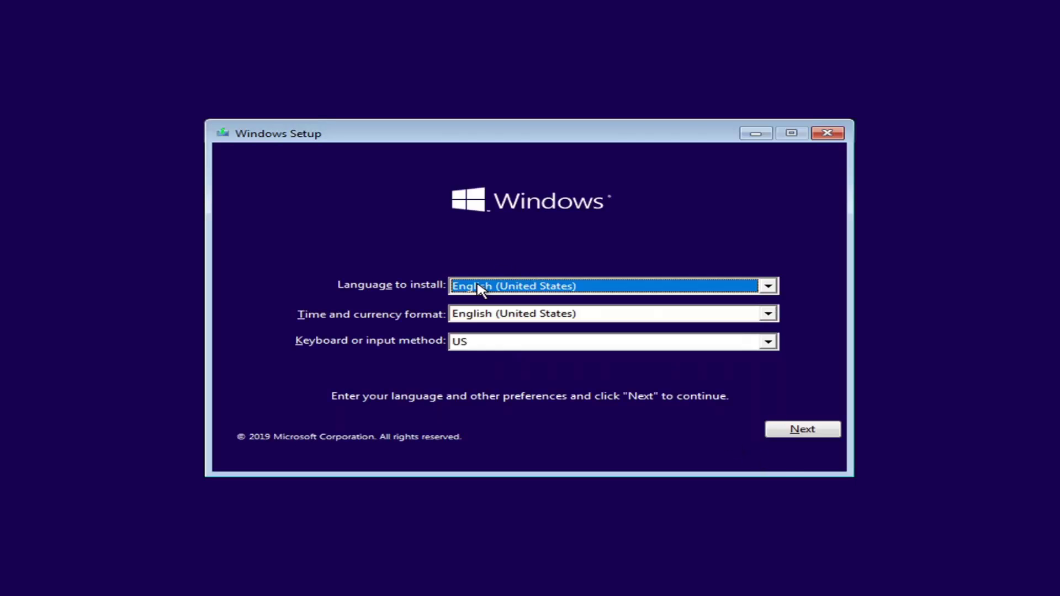
# - Run Startup Repair on the Windows 10 installation from the computer repair options
pyautogui.click(796, 431)
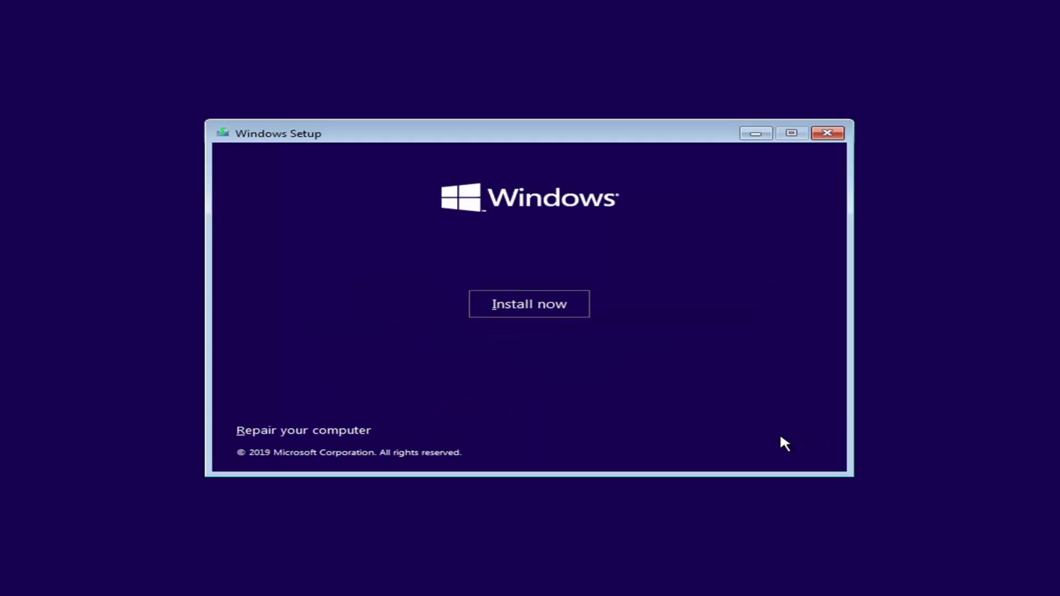
pyautogui.click(301, 433)
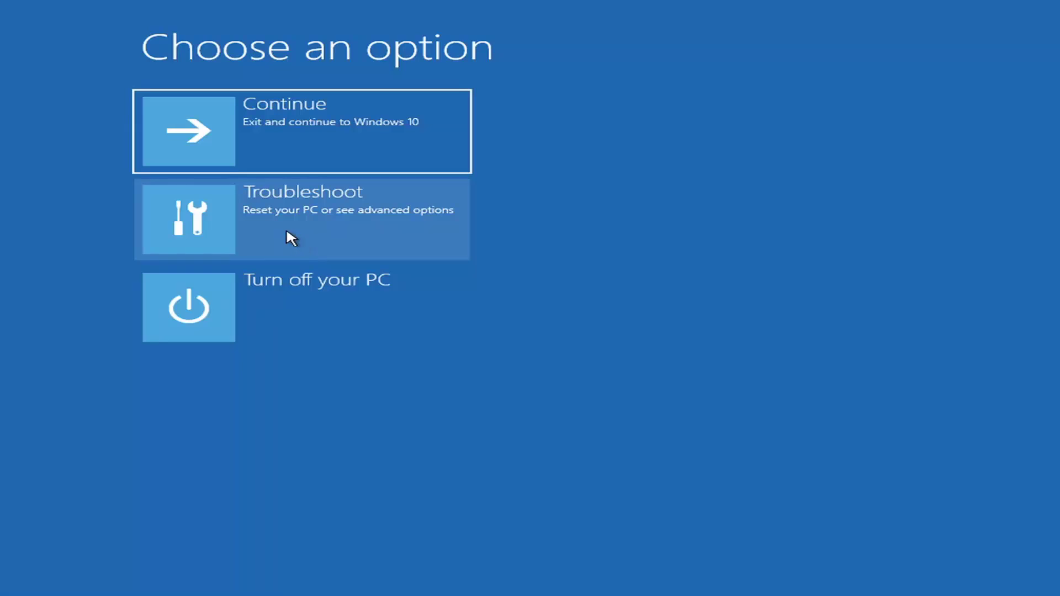
pyautogui.click(239, 223)
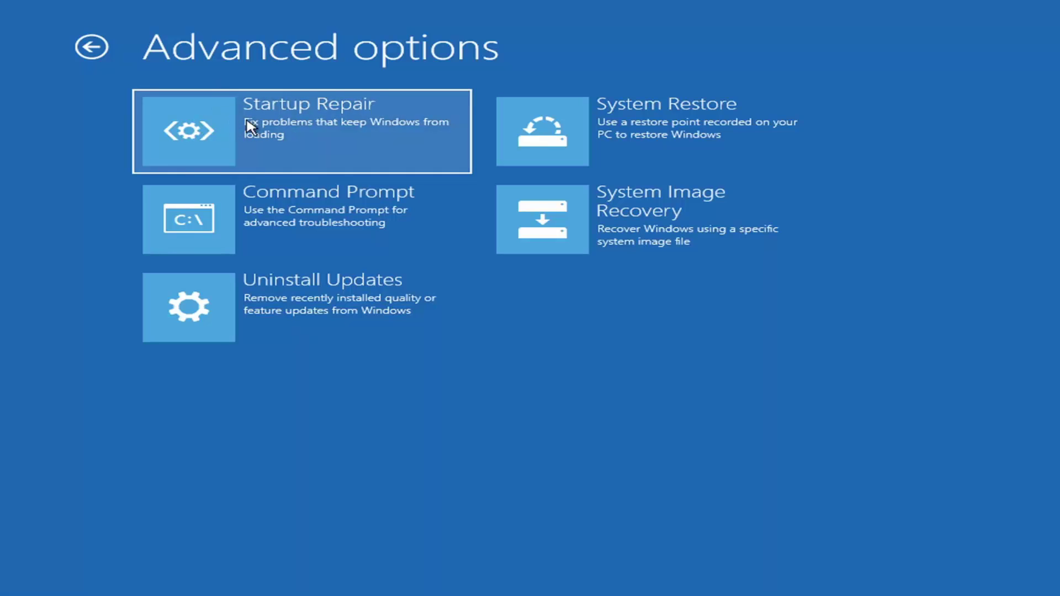
pyautogui.click(283, 135)
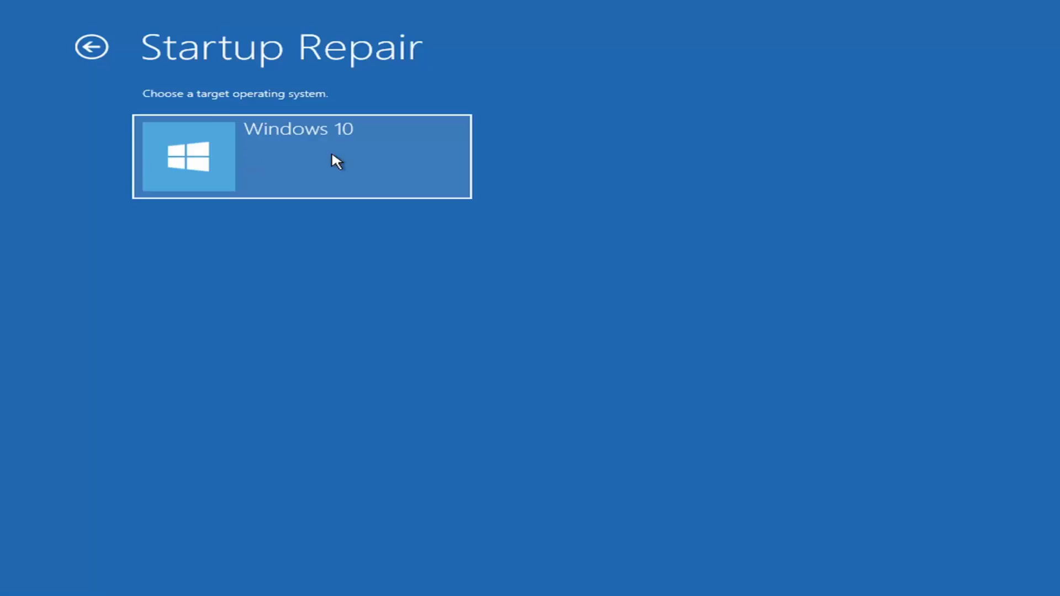
pyautogui.click(310, 142)
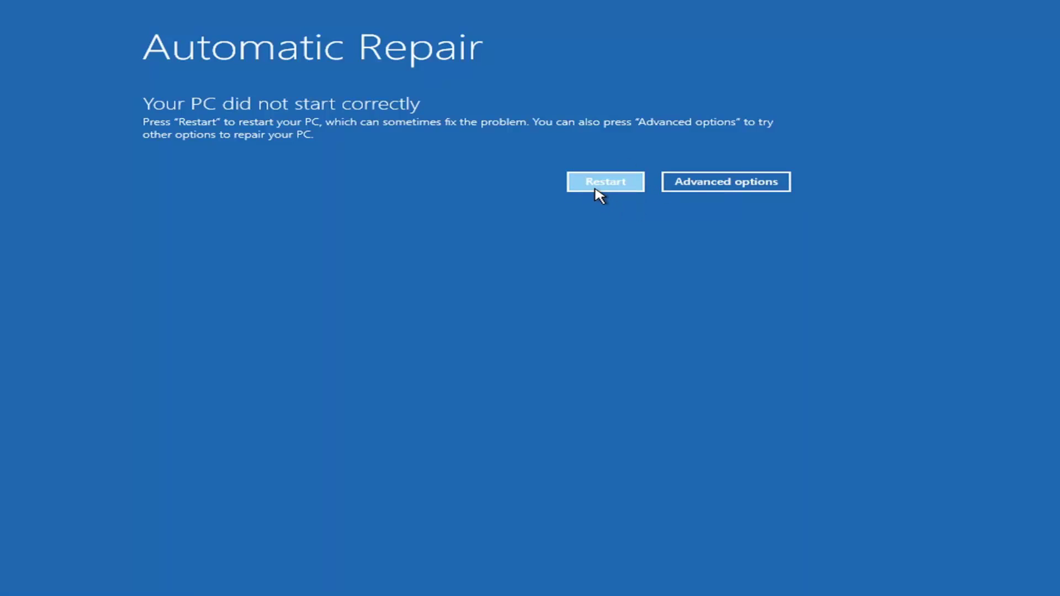
# - Review the choices under Uninstall Updates in the advanced troubleshooting options and return to Advanced options
pyautogui.click(725, 186)
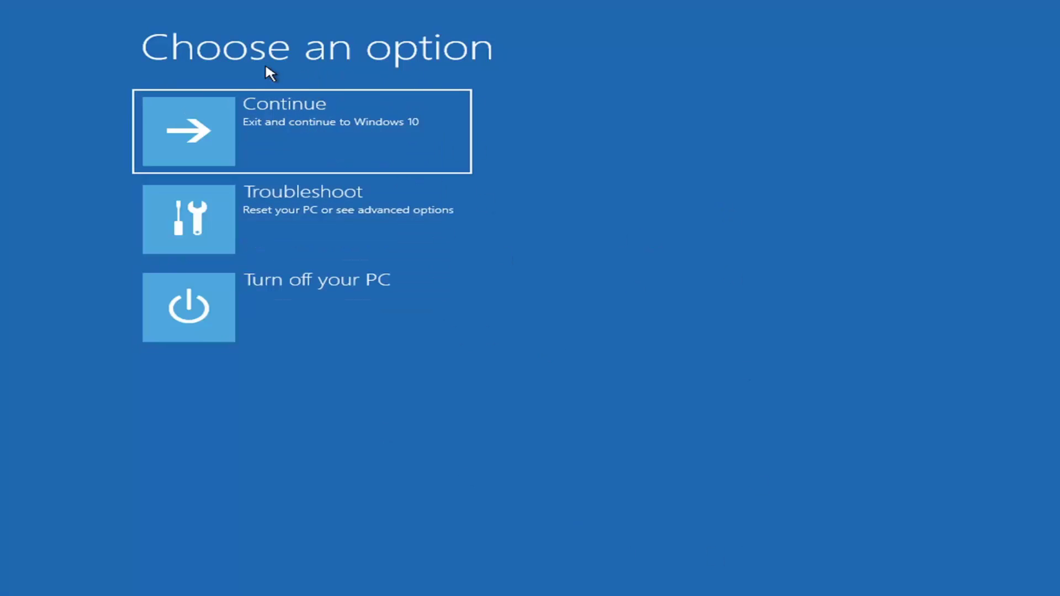
pyautogui.click(277, 220)
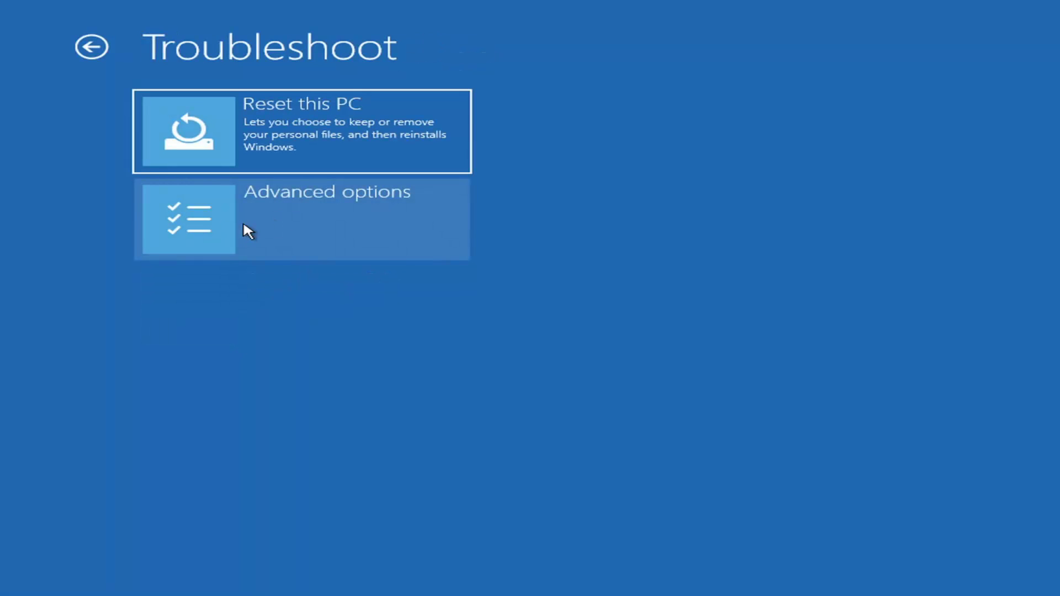
pyautogui.click(244, 227)
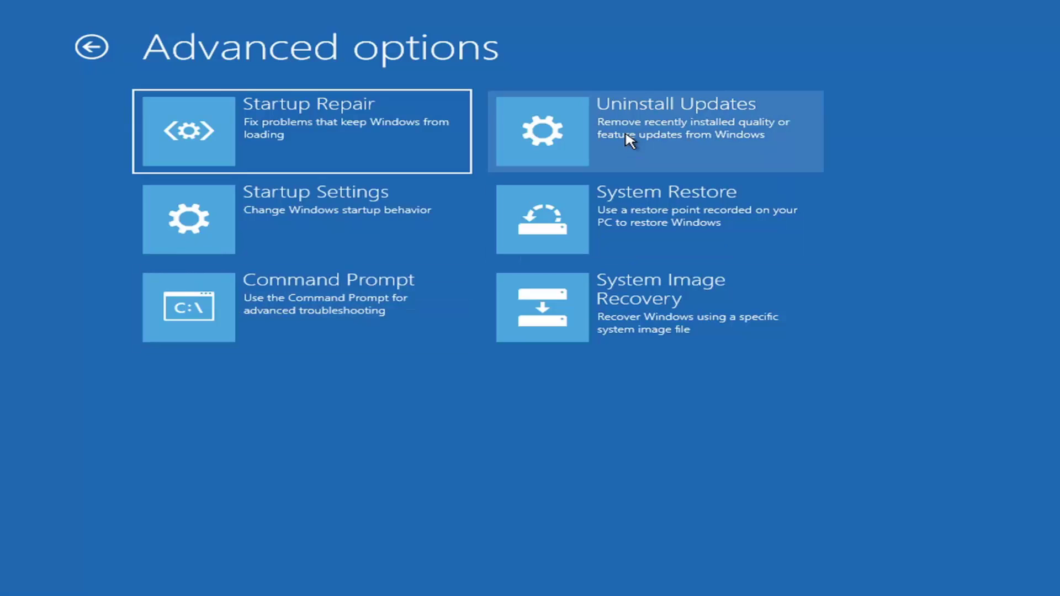
pyautogui.click(671, 140)
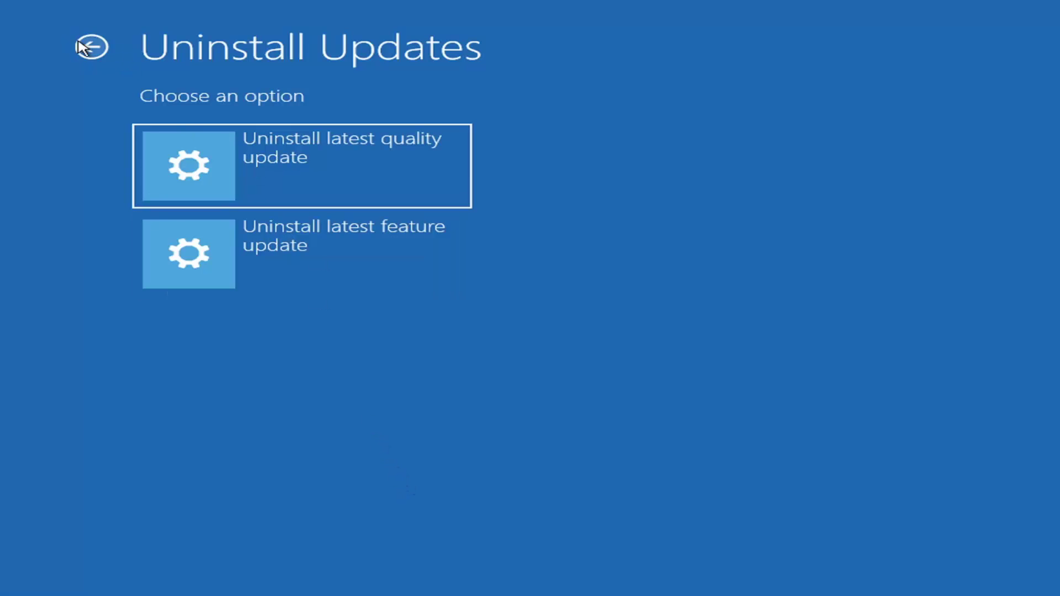
pyautogui.click(98, 46)
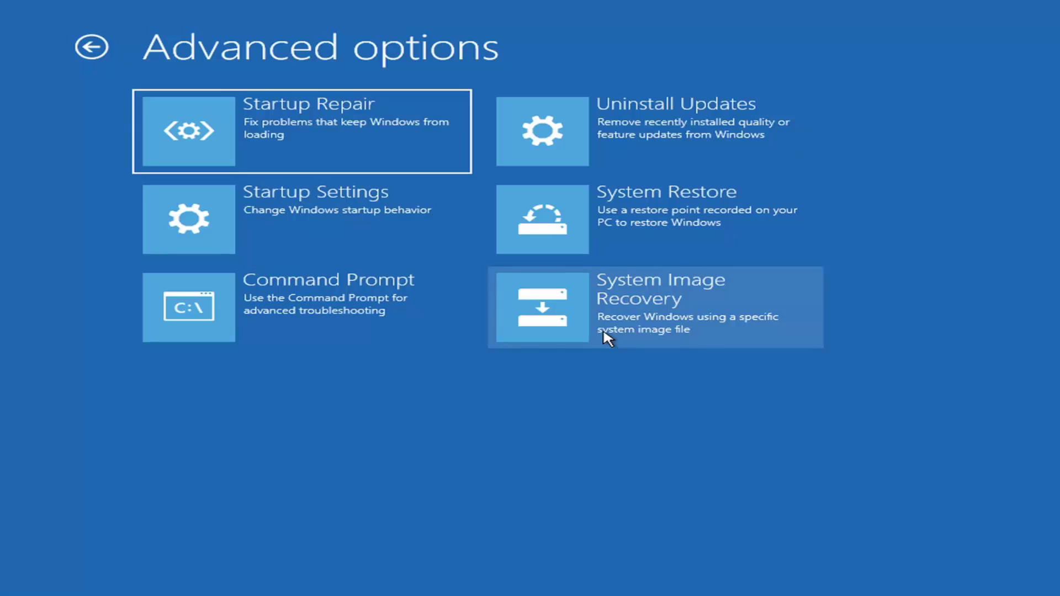
# - Open System Image Recovery for the listed account, enter the account password, clear the entry and continue
pyautogui.click(613, 316)
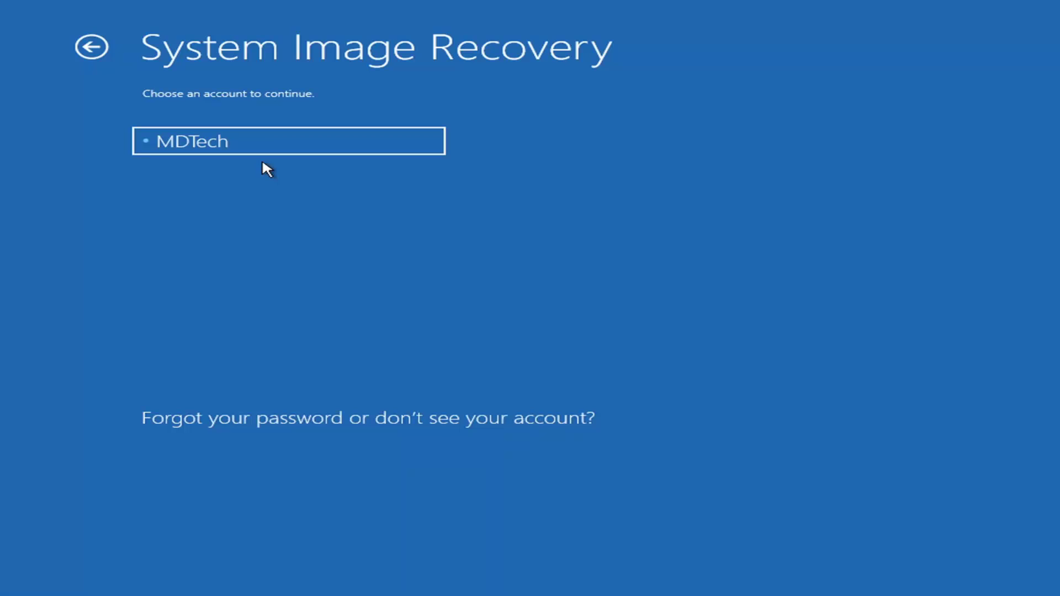
pyautogui.click(201, 143)
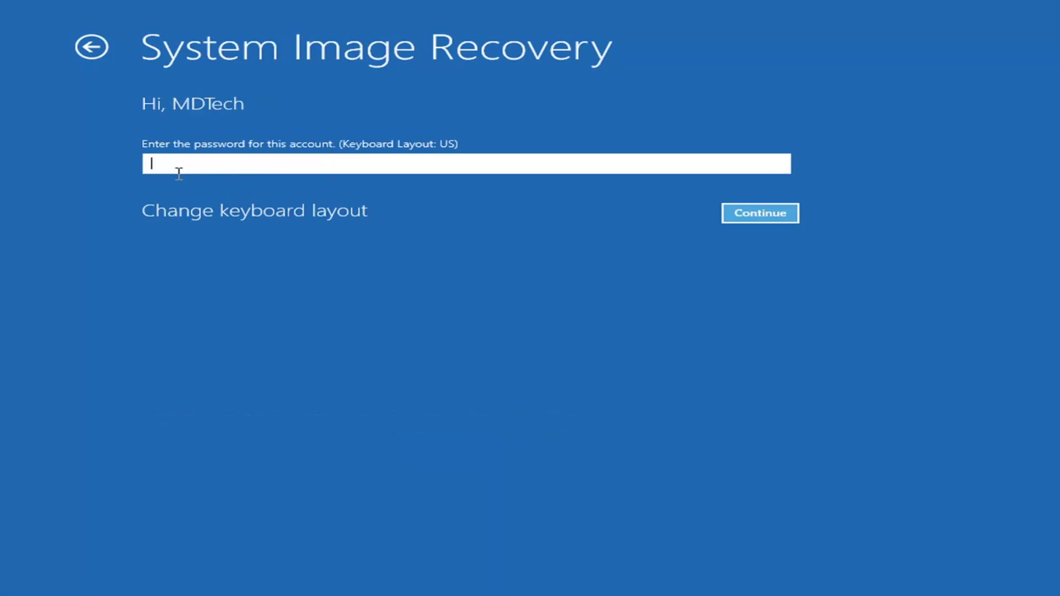
pyautogui.write('*********')
pyautogui.click(754, 218)
pyautogui.moveTo(286, 163); pyautogui.dragTo(31, 154)
pyautogui.press('BackSpace')
pyautogui.click(761, 220)
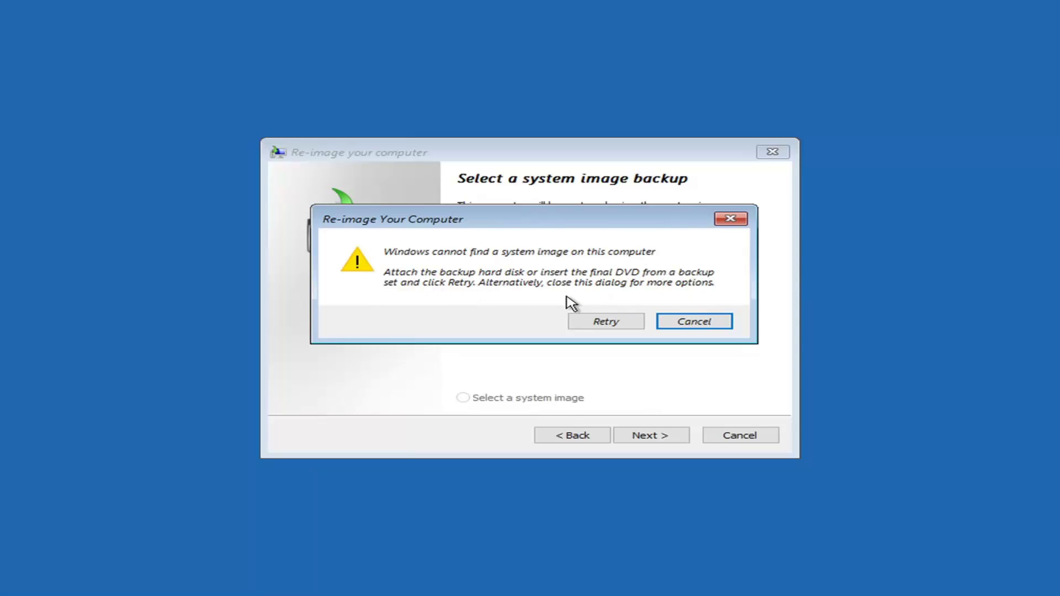
# - Move the missing system image warning aside and close it to reach the system image backup selection
pyautogui.moveTo(551, 221)
pyautogui.mouseDown()
pyautogui.moveTo(561, 320)
pyautogui.moveTo(547, 439)
pyautogui.moveTo(552, 209)
pyautogui.mouseUp()
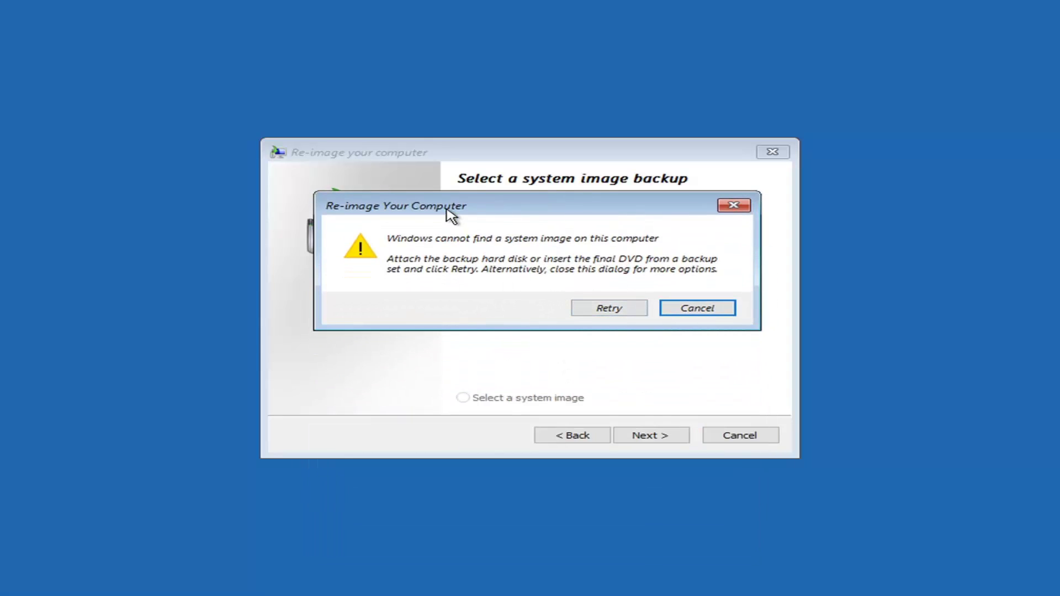
pyautogui.moveTo(515, 198)
pyautogui.mouseDown()
pyautogui.moveTo(525, 239)
pyautogui.moveTo(530, 187)
pyautogui.mouseUp()
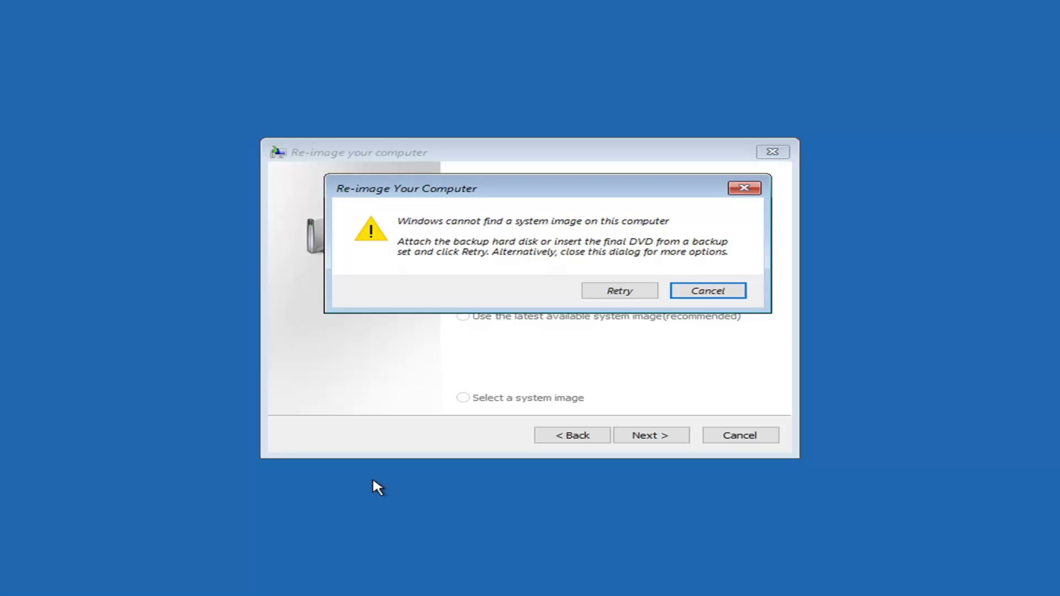
pyautogui.click(744, 188)
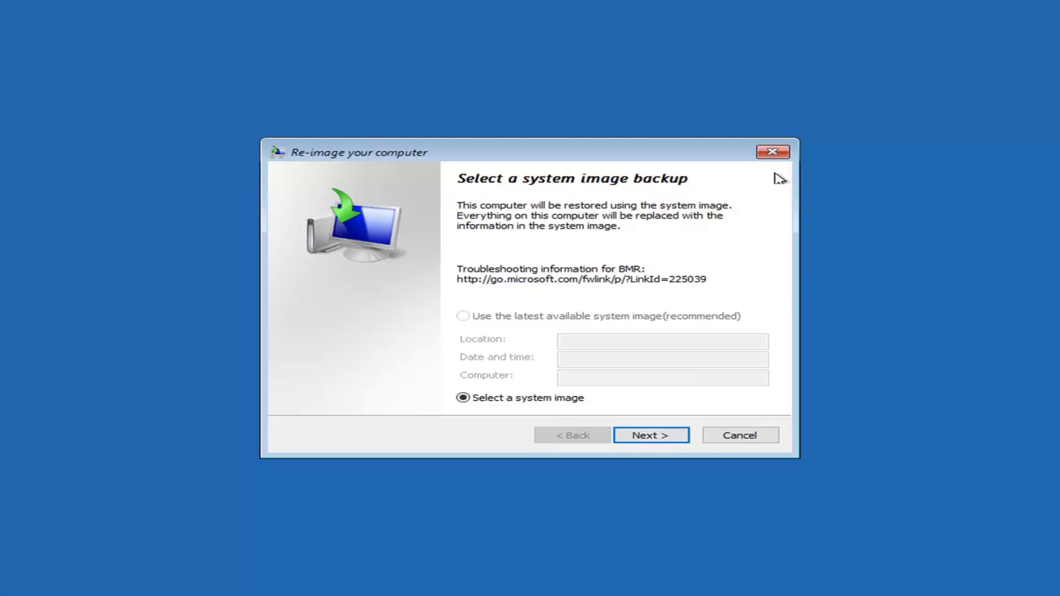
# - Cancel the re-imaging wizard and open Command Prompt from the advanced troubleshooting options
pyautogui.click(740, 436)
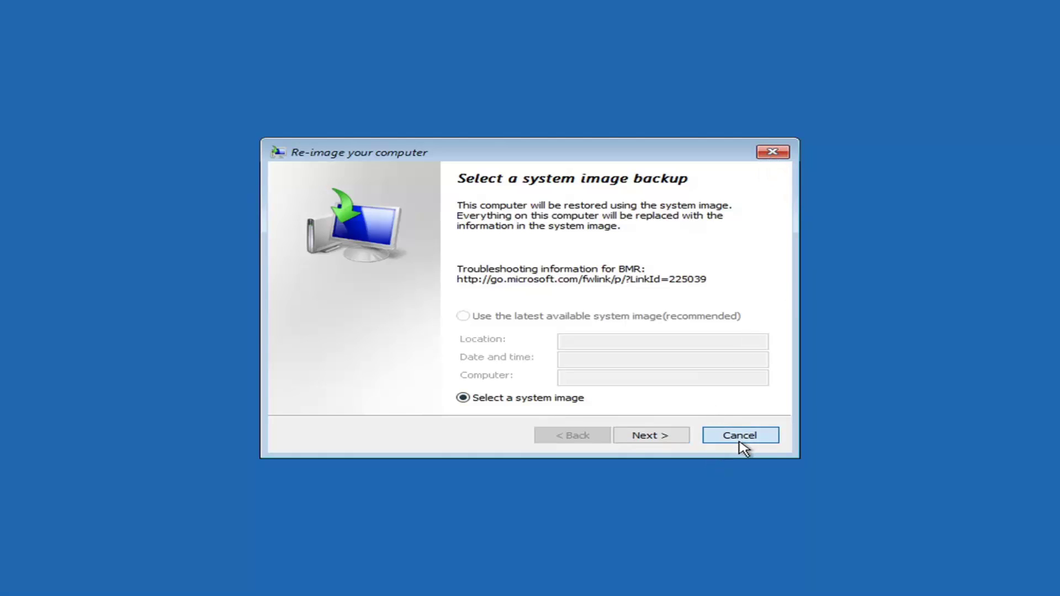
pyautogui.click(244, 216)
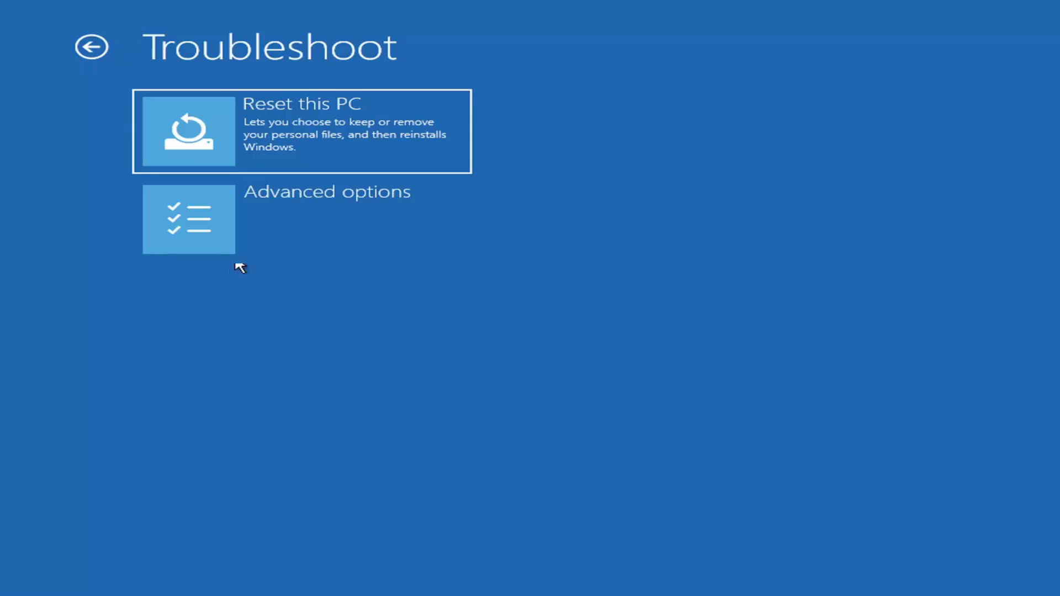
pyautogui.click(260, 234)
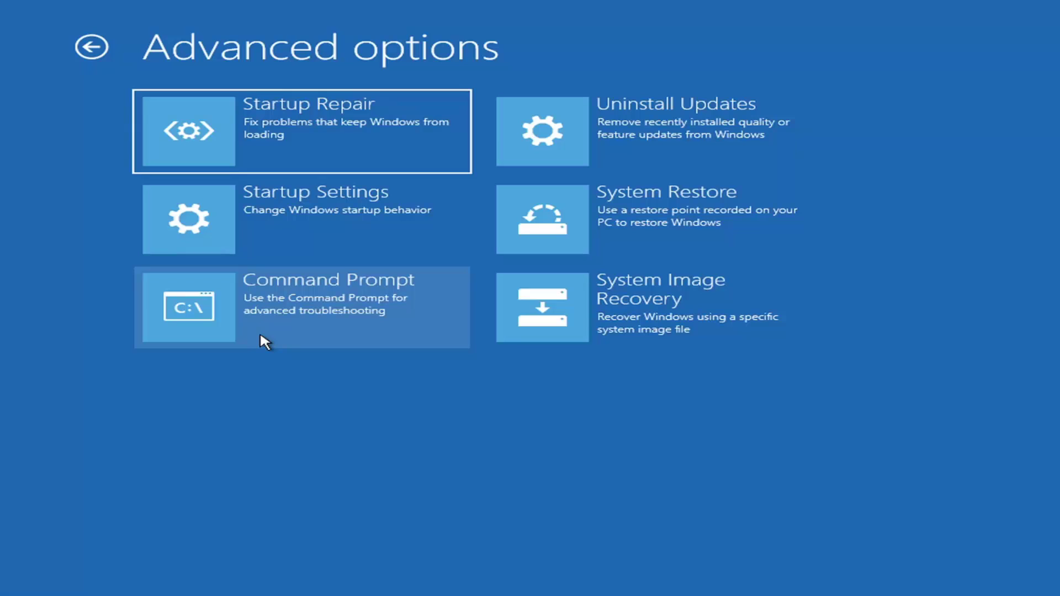
pyautogui.click(292, 310)
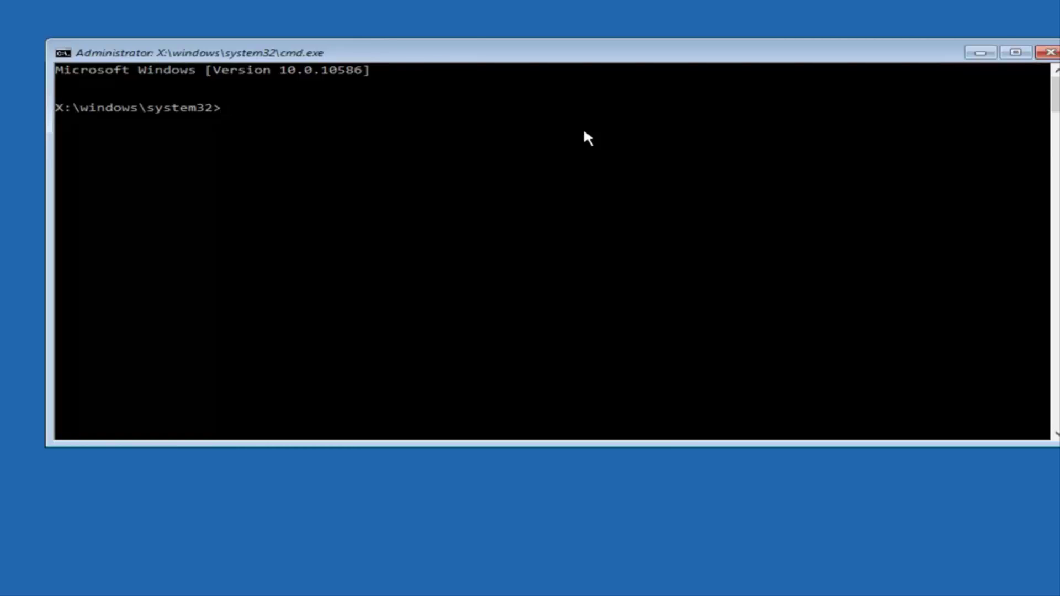
# - Switch the command line to drive C: and list the contents of its root directory with dir
pyautogui.write('c')
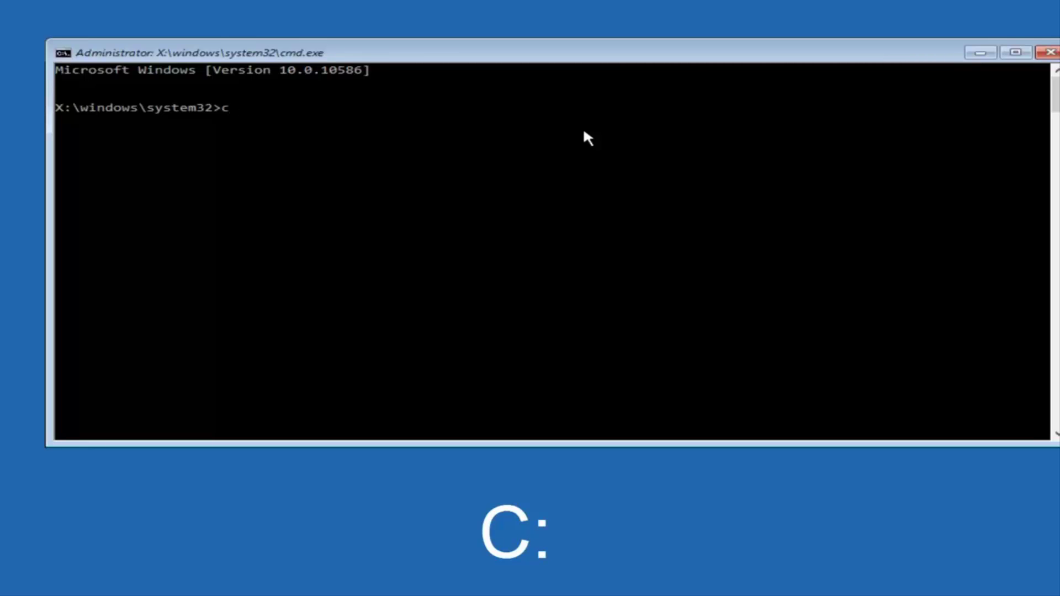
pyautogui.write(':')
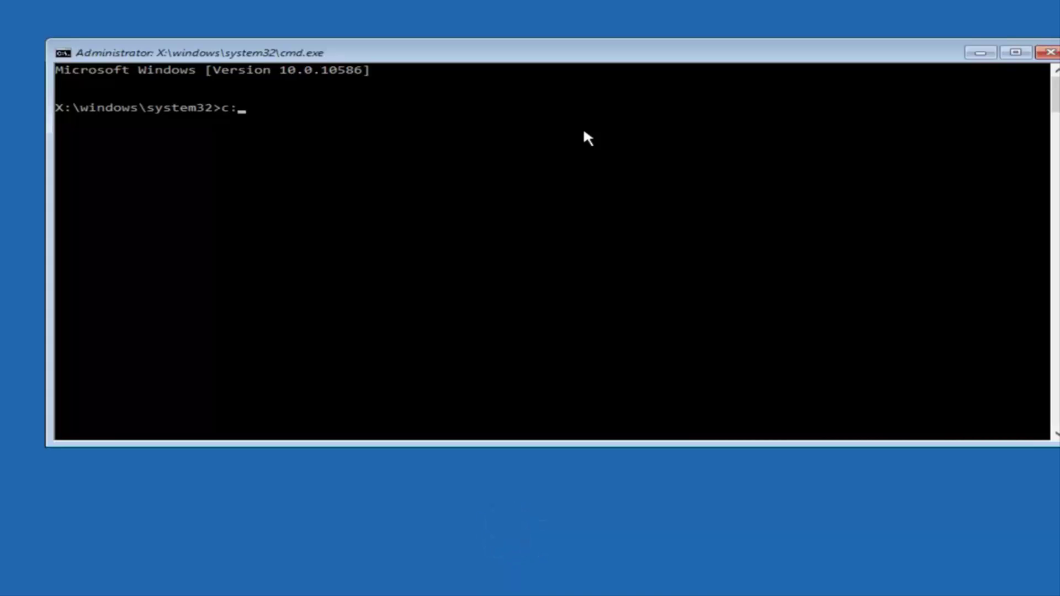
pyautogui.press('Return')
pyautogui.write('dir')
pyautogui.press('Return')
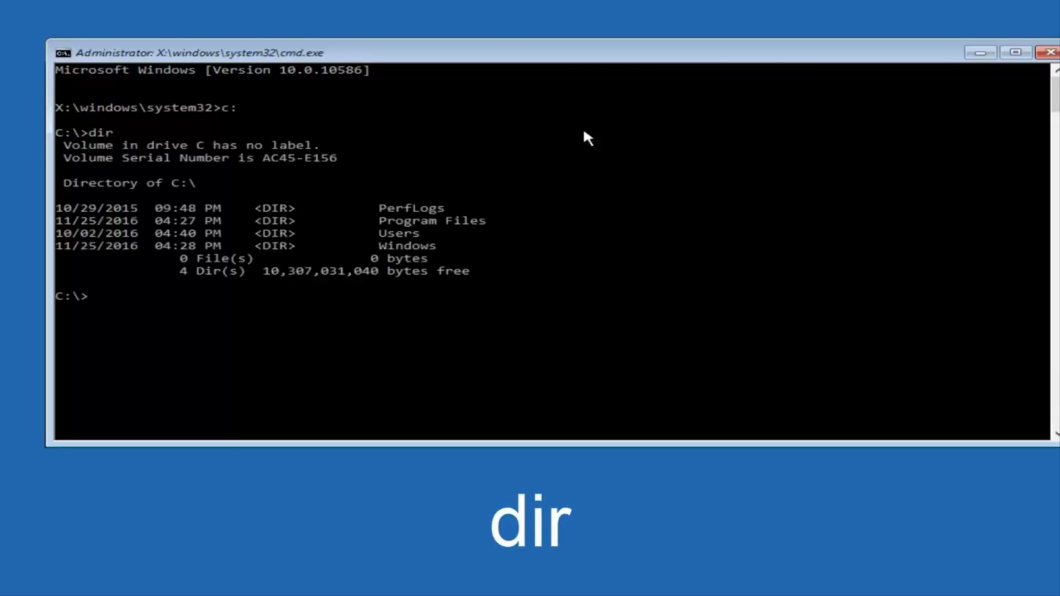
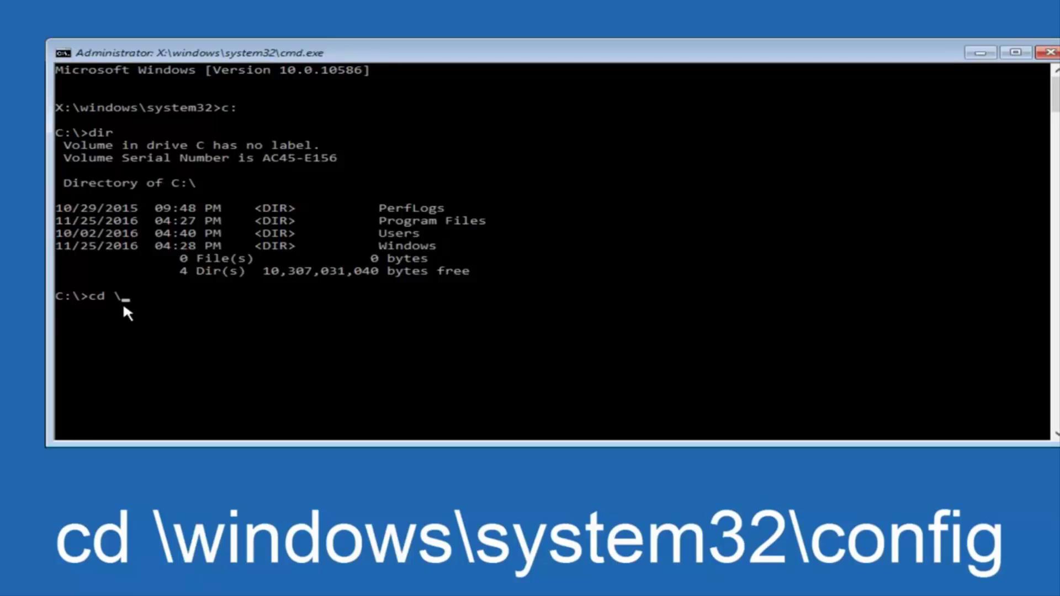
# - In \windows\system32\config, create a folder named Backup and copy all files (*.*) into it
pyautogui.write('ndows\\system32\\config')
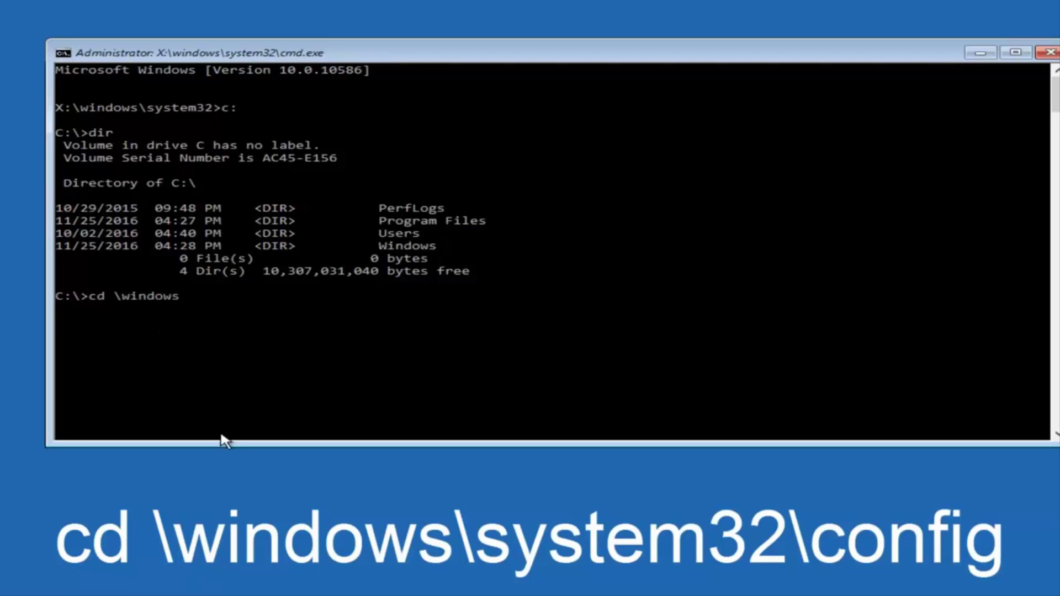
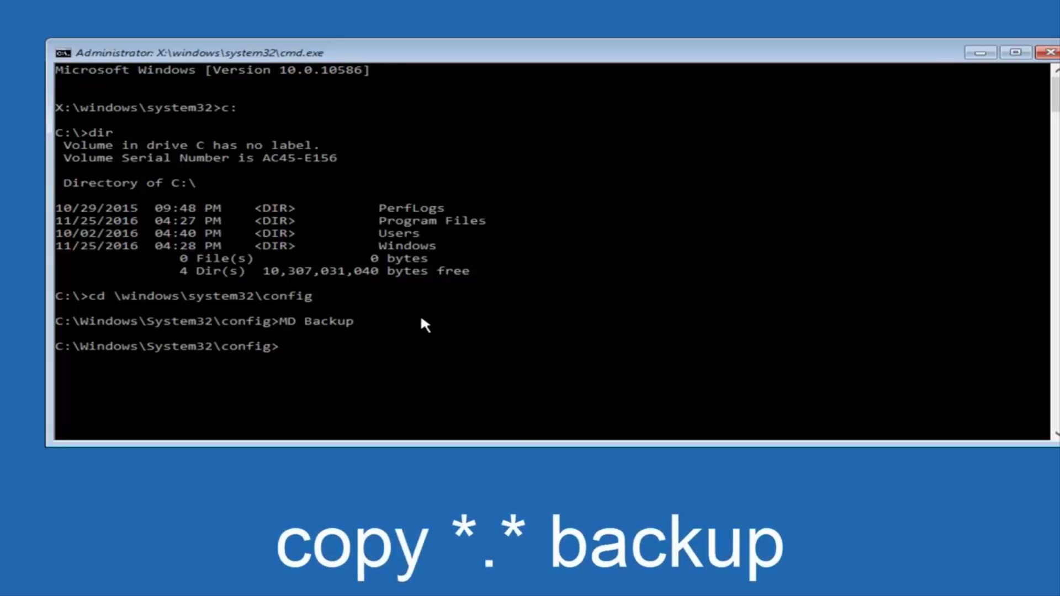
pyautogui.write('copy *.* backup')
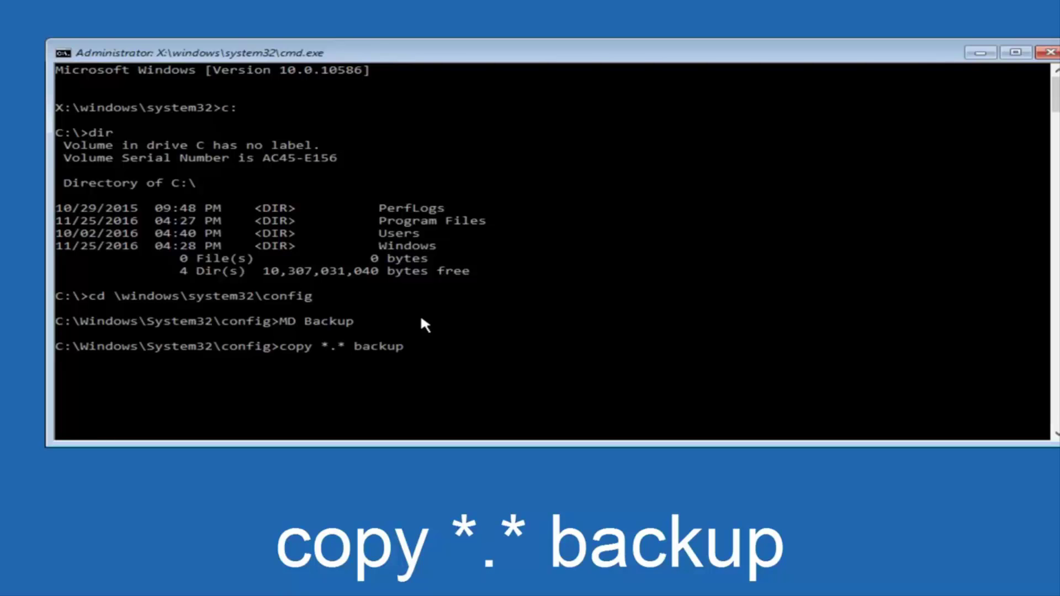
pyautogui.press('Return')
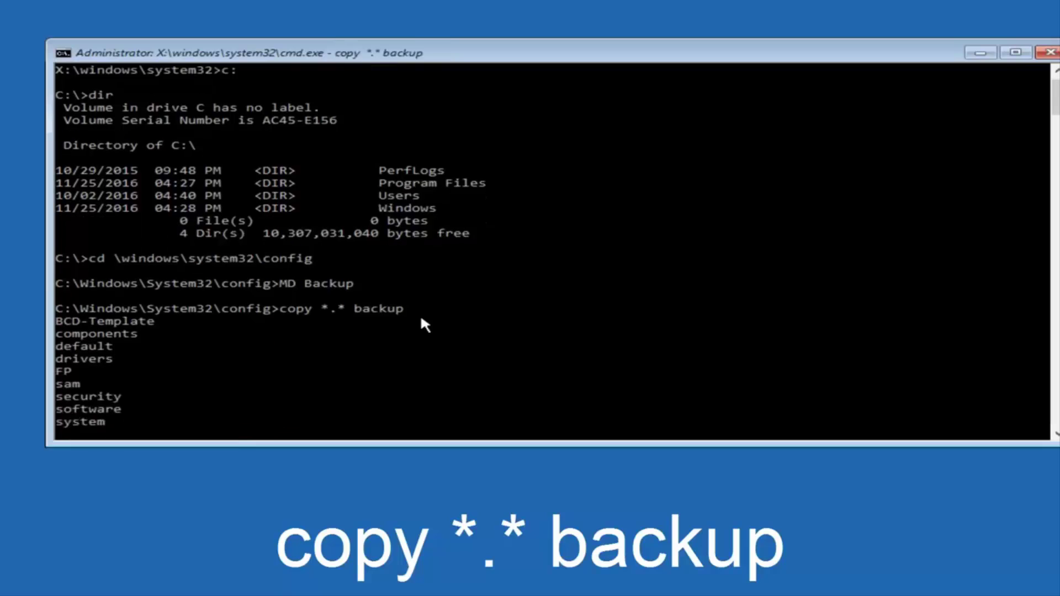
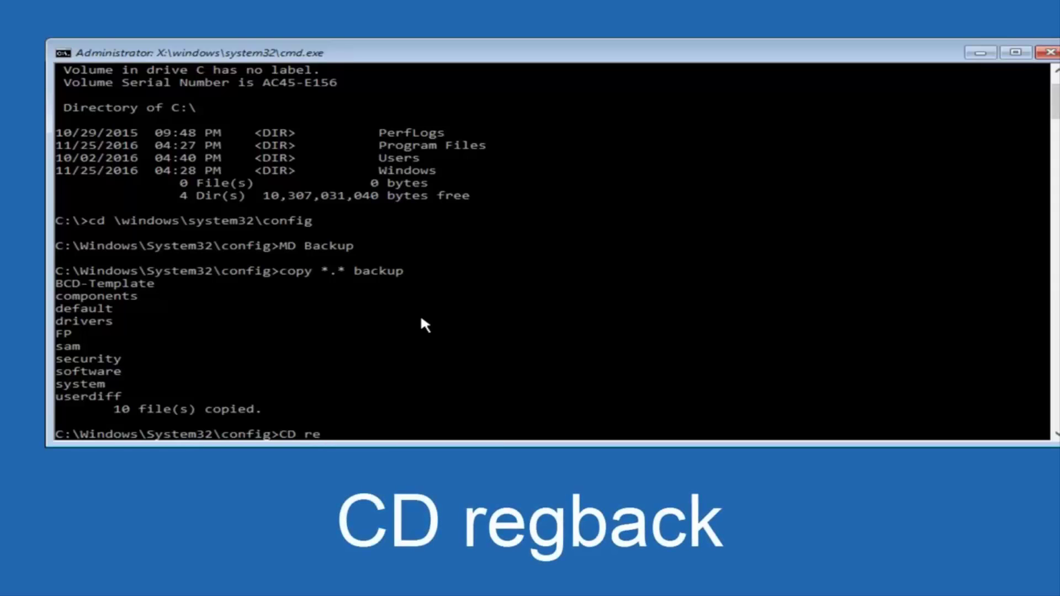
# - Change to the regback folder inside config and list its contents with dir
pyautogui.write('gback')
pyautogui.press('Return')
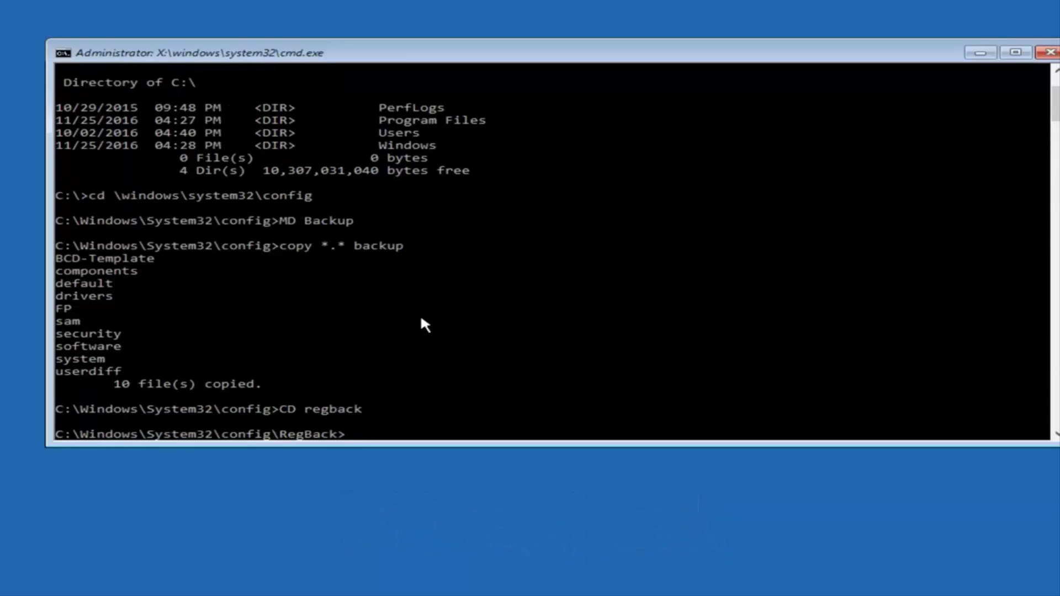
pyautogui.write('dir')
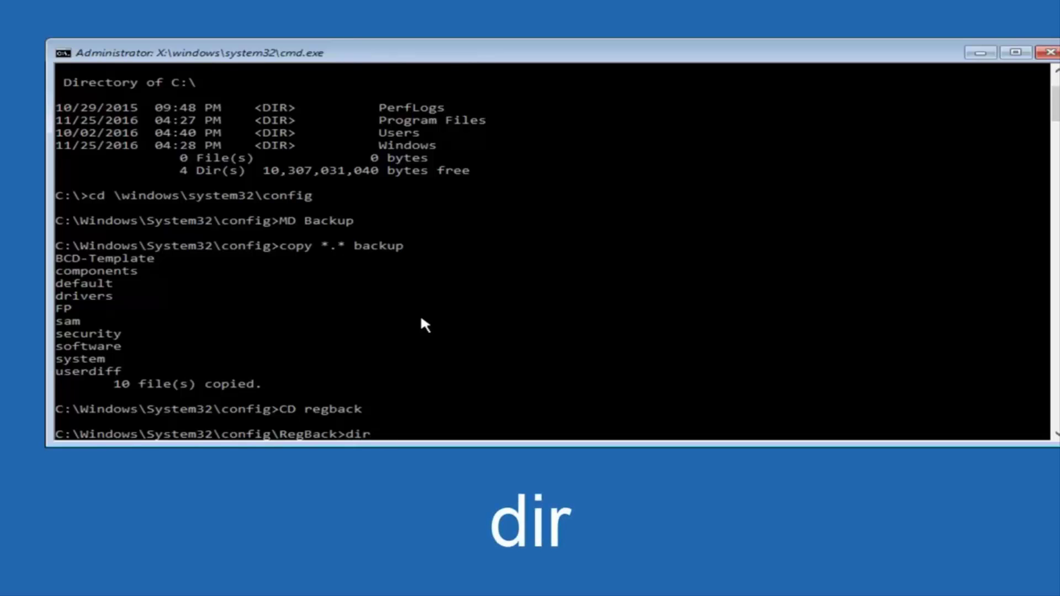